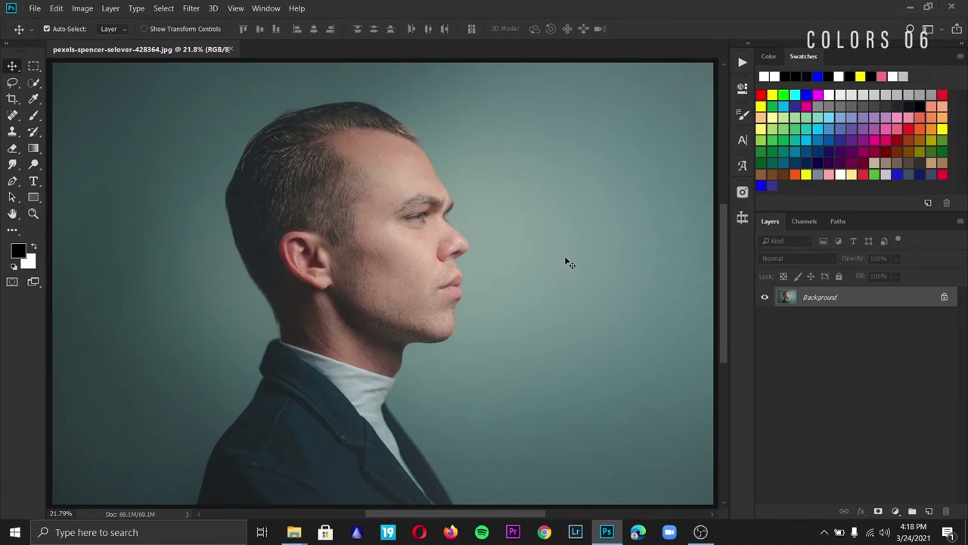
Quick-select the man's head, neck and jacket with a 136 px brush.
left_click(35, 84)
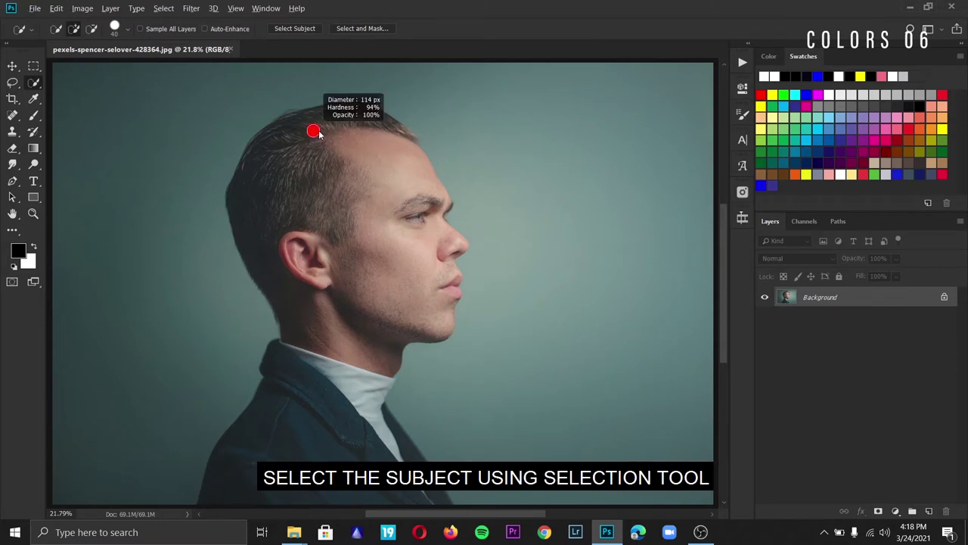
mouse_move(312, 130)
left_mouse_down()
mouse_move(311, 217)
mouse_move(367, 401)
mouse_move(413, 463)
left_mouse_up()
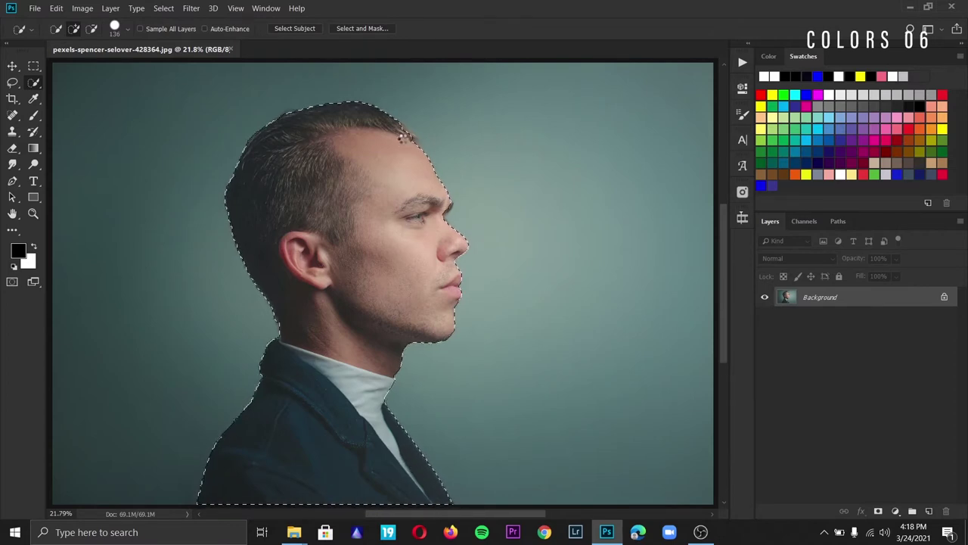
Refine the man's selection edges in Select and Mask, adding hair detail, then apply it.
left_click(384, 29)
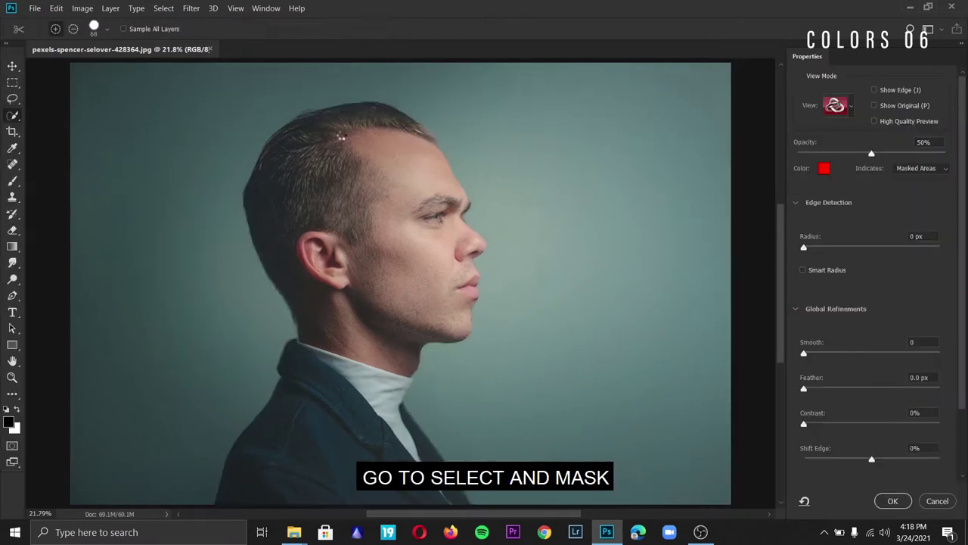
key("alt")
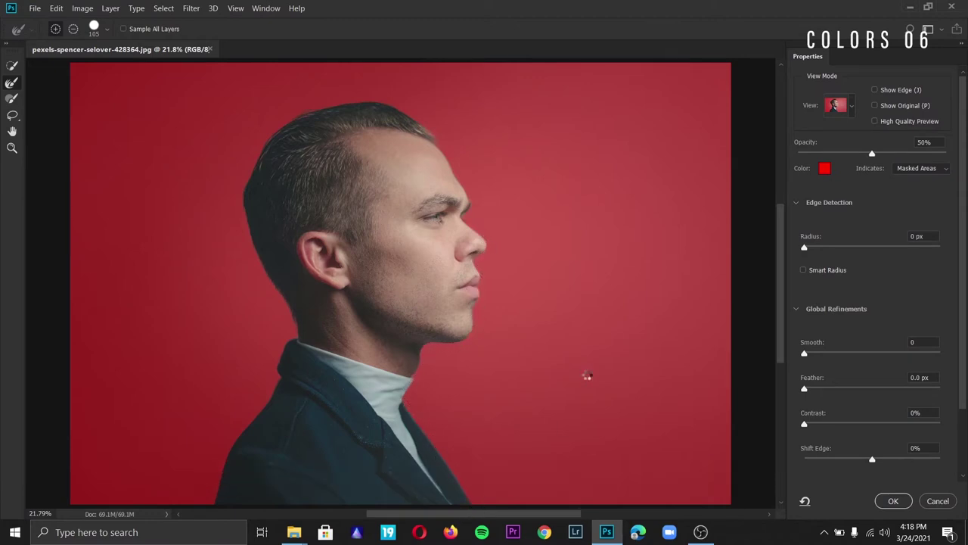
left_click(892, 500)
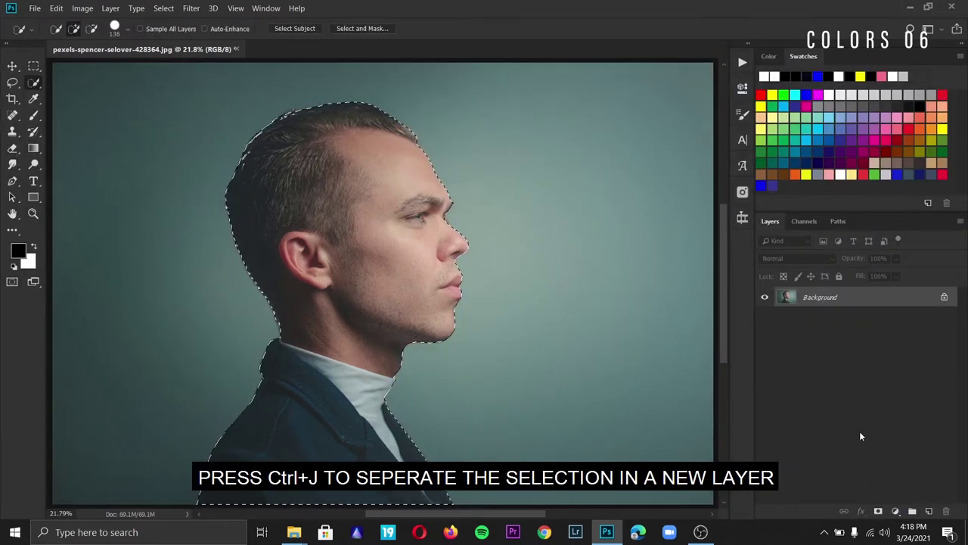
Copy the man to Layer 1 and add a black 000000 Solid Color fill beneath him.
key("ctrl+j")
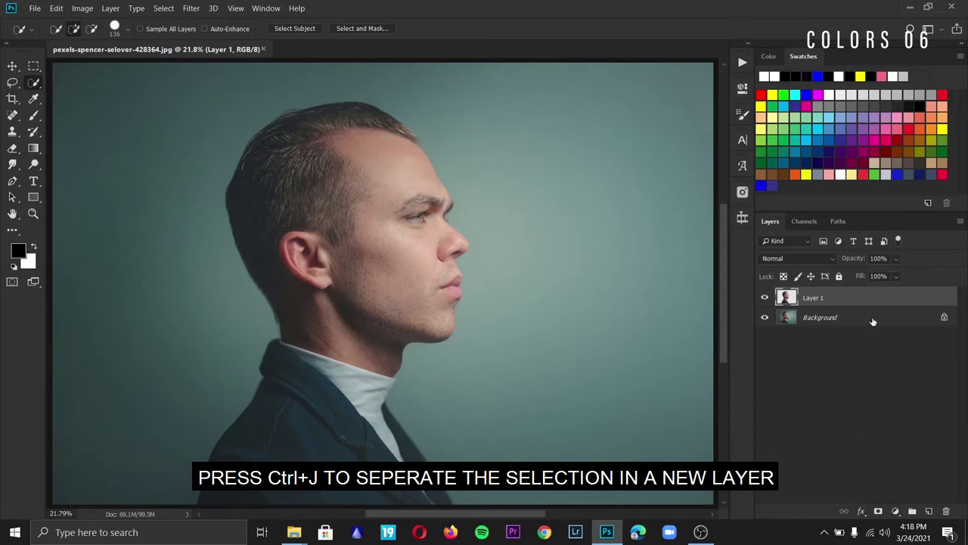
left_click(874, 320)
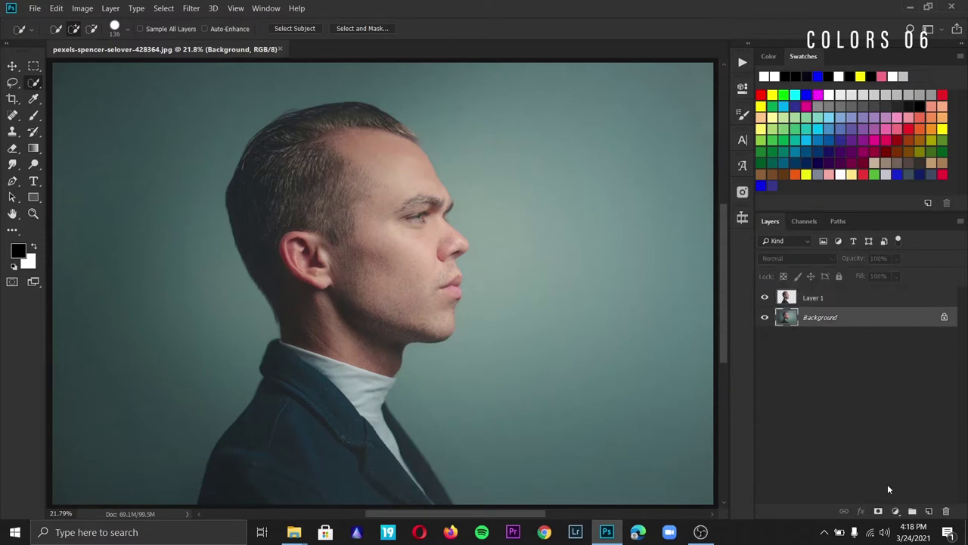
left_click(895, 511)
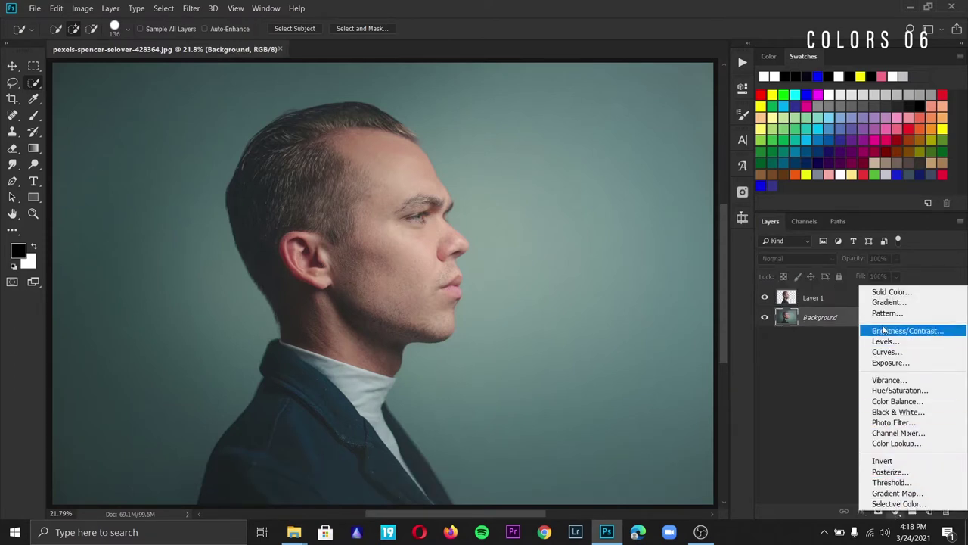
left_click(923, 292)
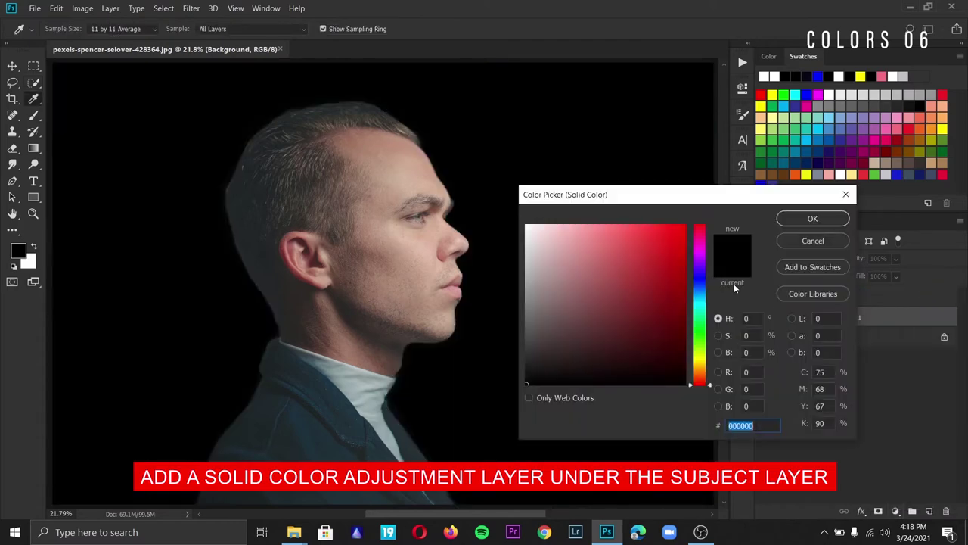
type("5b3f3f")
left_click_drag(533, 371, 501, 418)
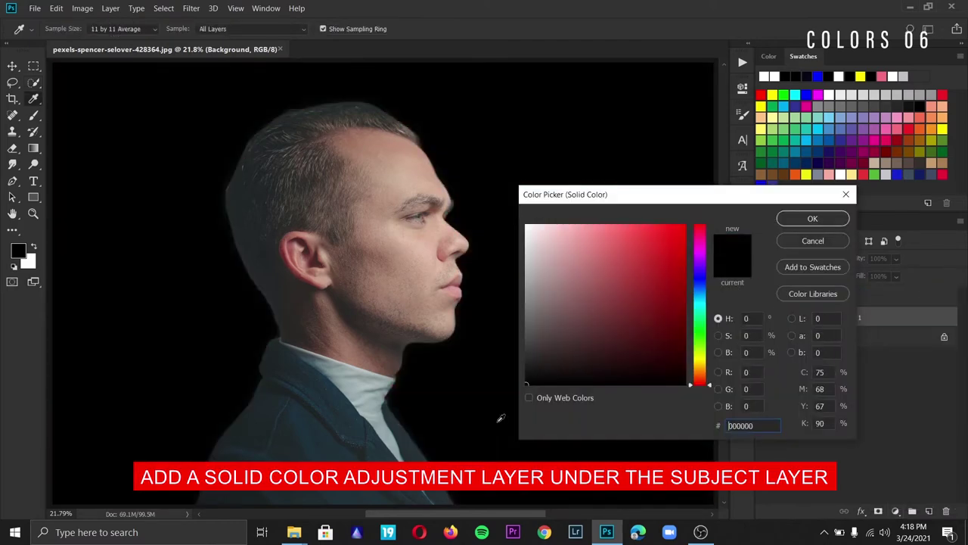
left_click(816, 217)
left_click(871, 300)
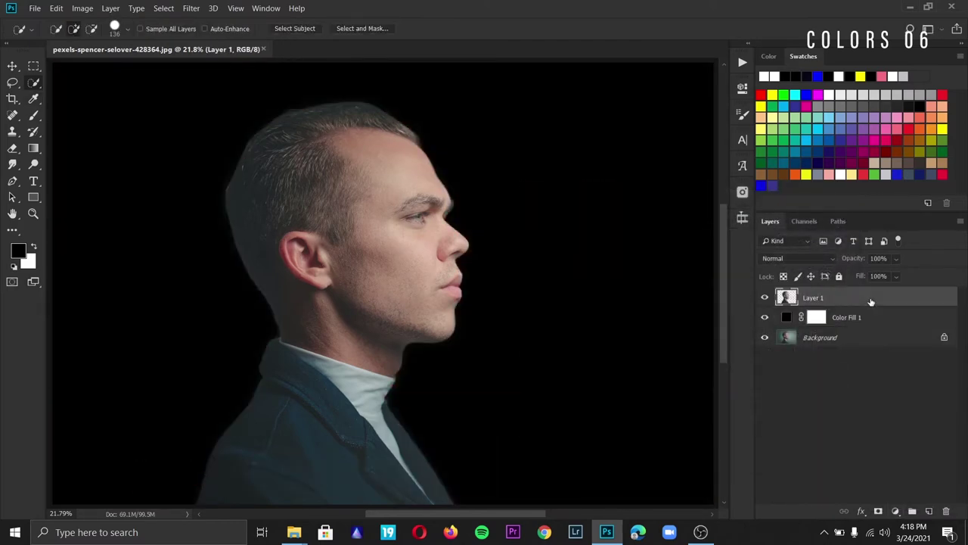
Desaturate Layer 1 with Image > Adjustments > Desaturate.
left_click(85, 10)
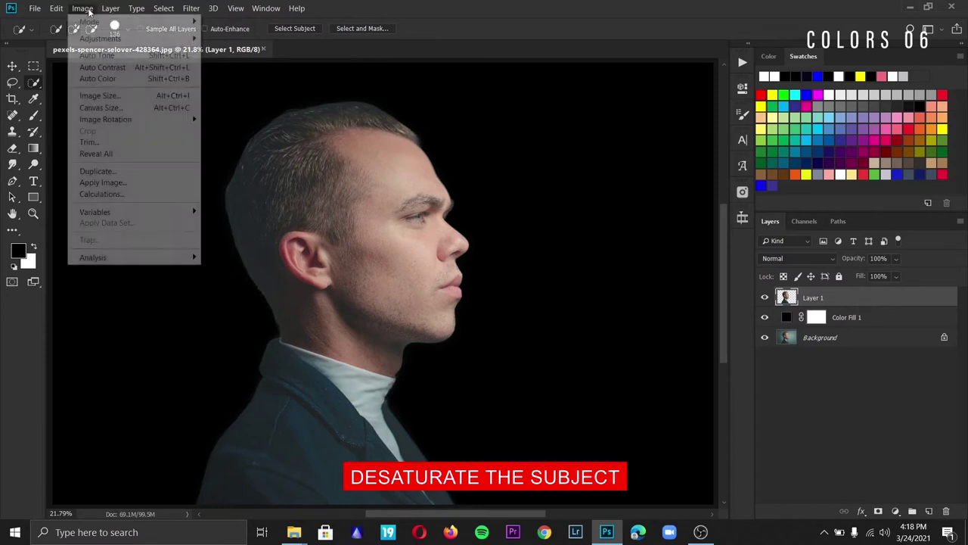
mouse_move(100, 38)
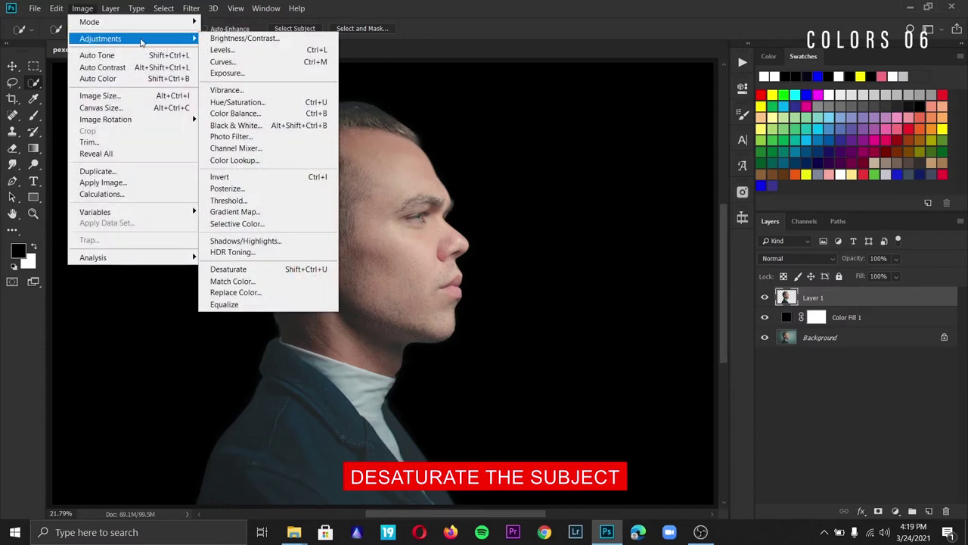
left_click(318, 272)
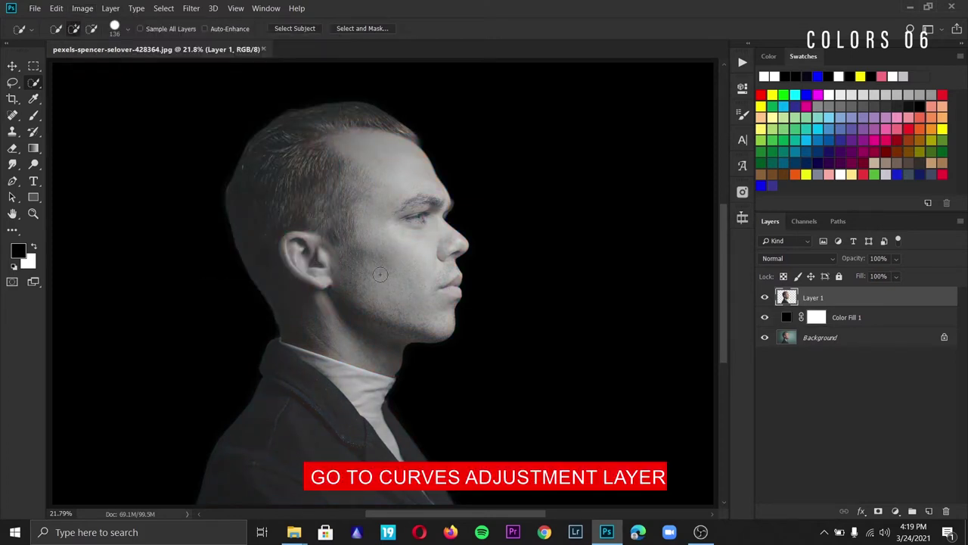
Add a Curves layer clipped to Layer 1 and pull the RGB curve down.
left_click(897, 512)
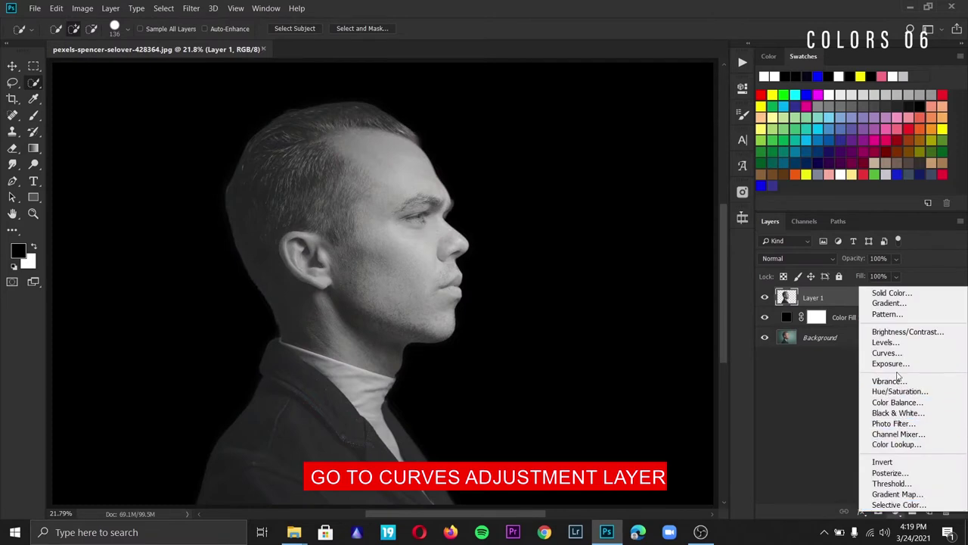
left_click(921, 356)
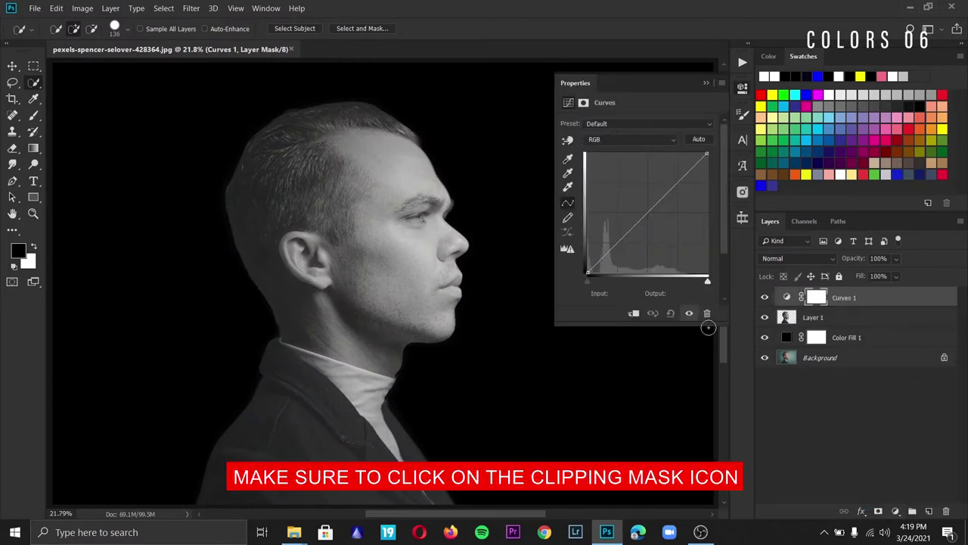
left_click(634, 313)
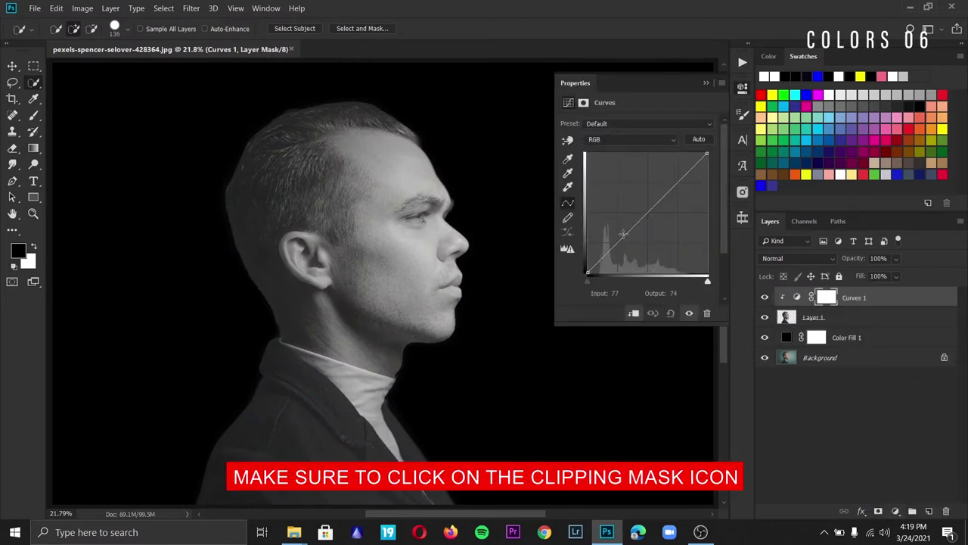
left_click_drag(624, 236, 635, 262)
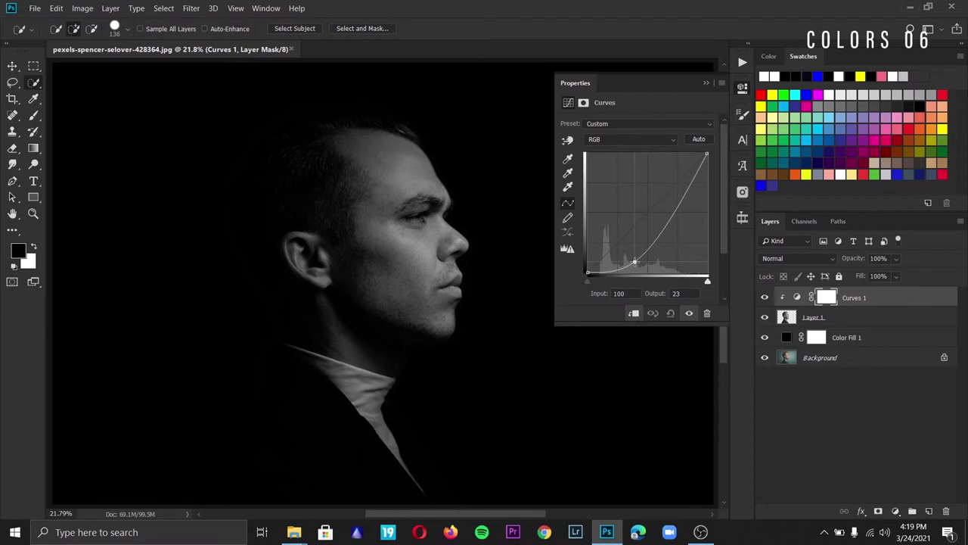
left_click_drag(634, 262, 637, 262)
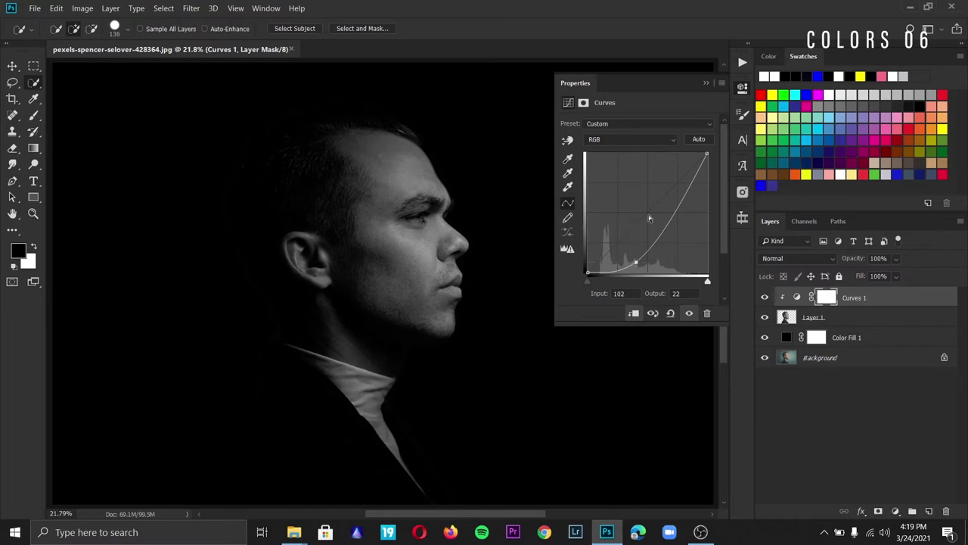
left_click(706, 83)
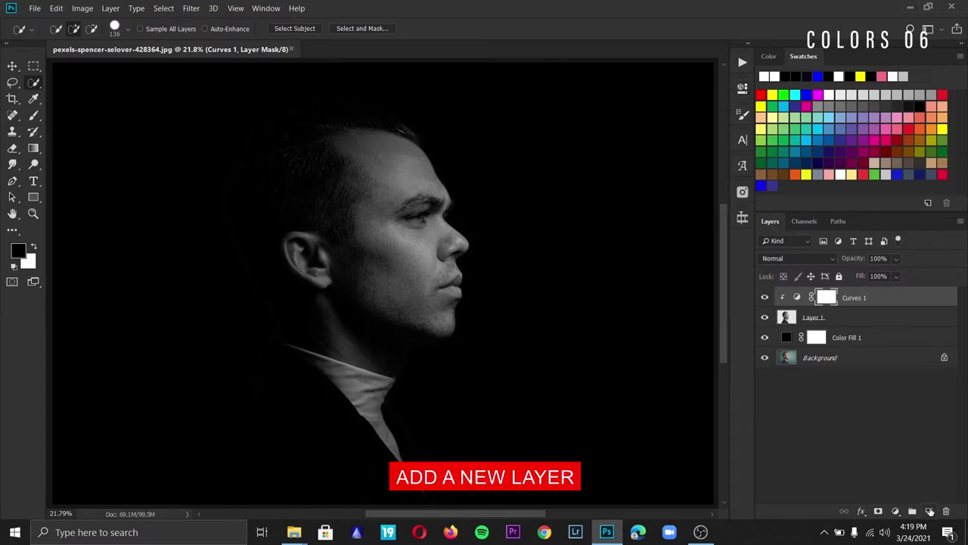
Add a new layer and draw an elliptical selection circle centred on the man's face.
left_click(929, 511)
left_click(33, 66)
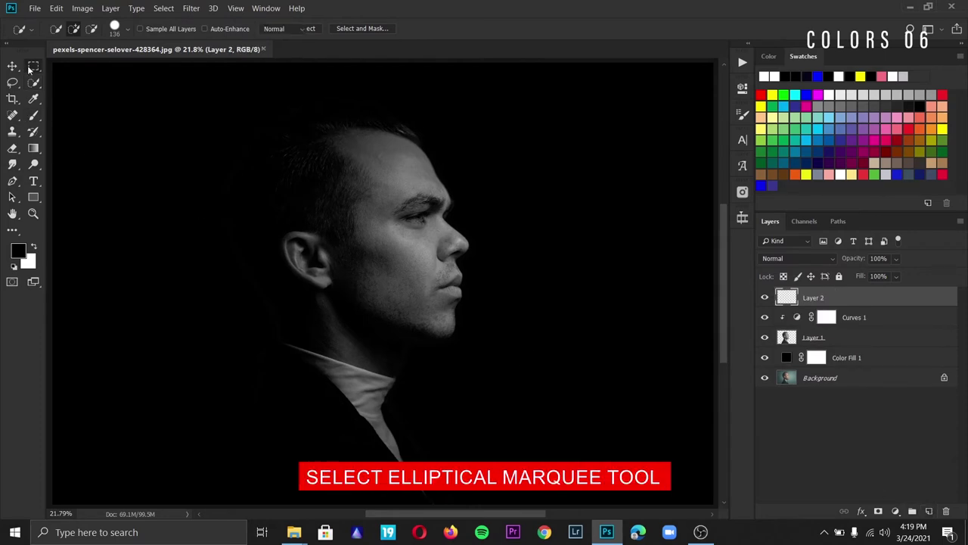
right_click(34, 66)
left_click(78, 78)
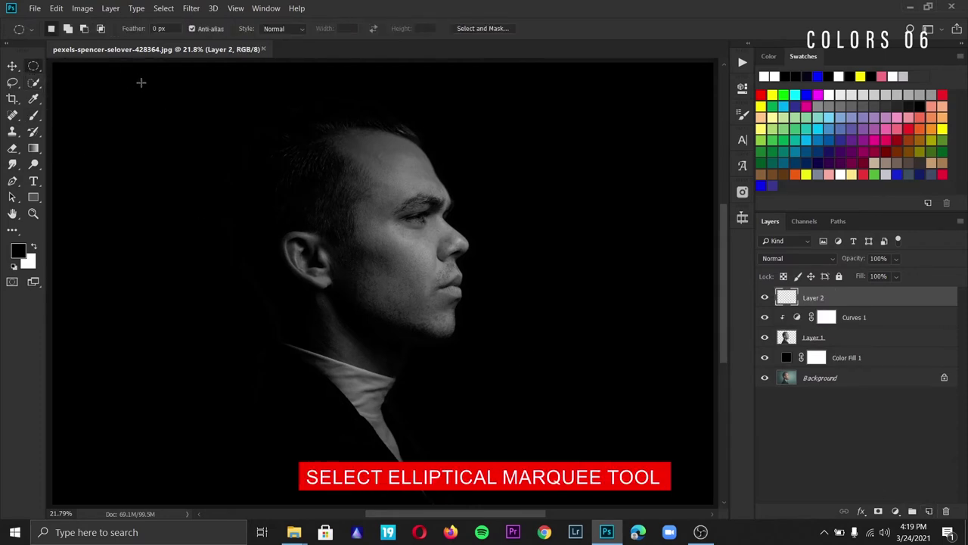
left_click_drag(276, 119, 590, 379)
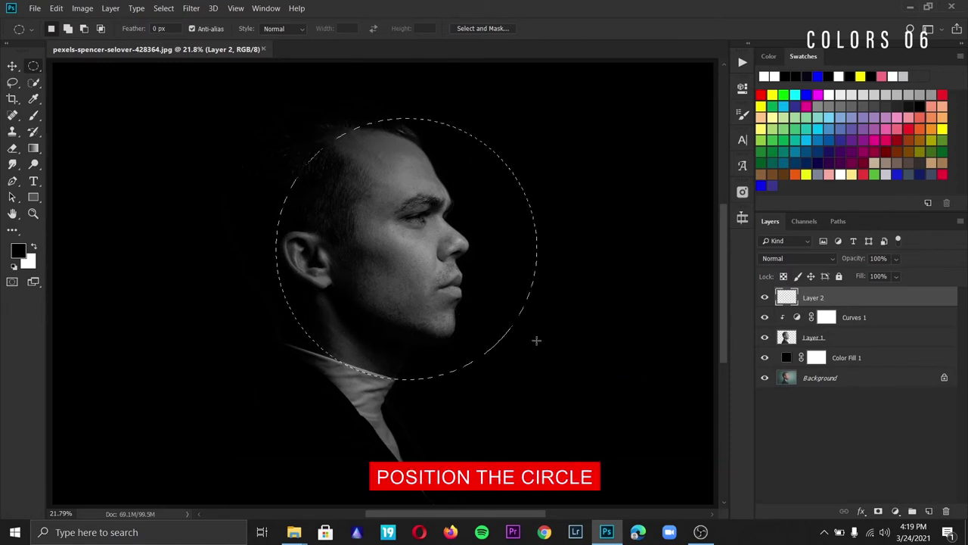
left_click_drag(446, 281, 424, 267)
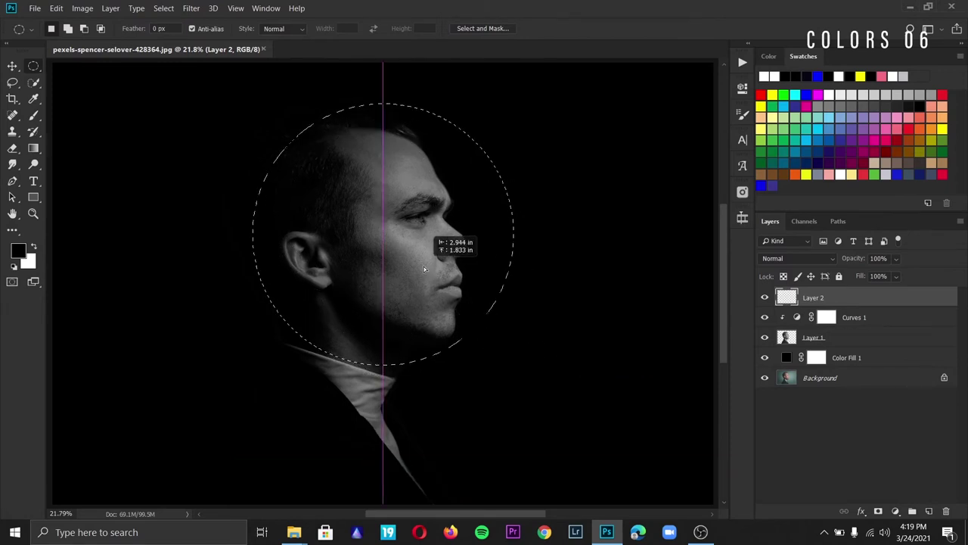
Invert the circle selection, fill the outside with black, and deselect.
key("ctrl+shift+i")
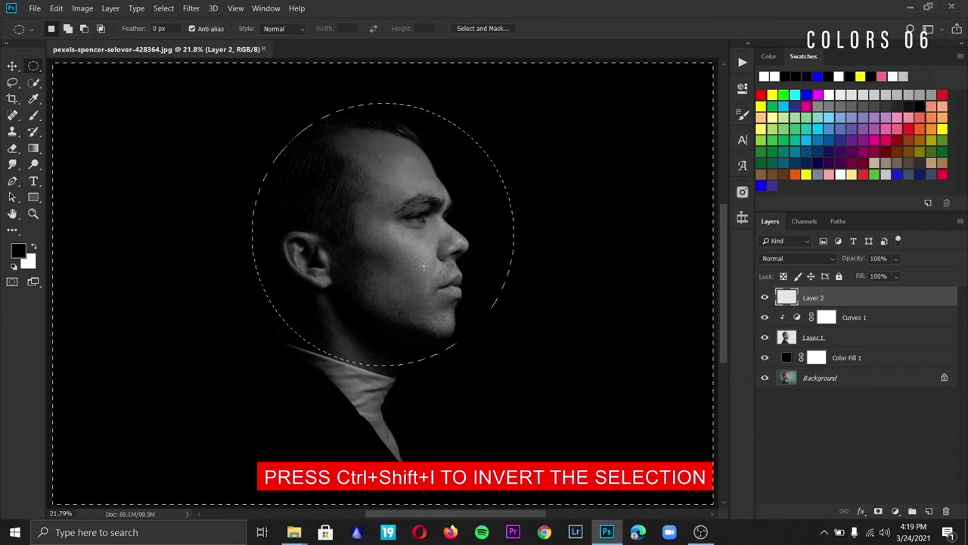
left_click(20, 254)
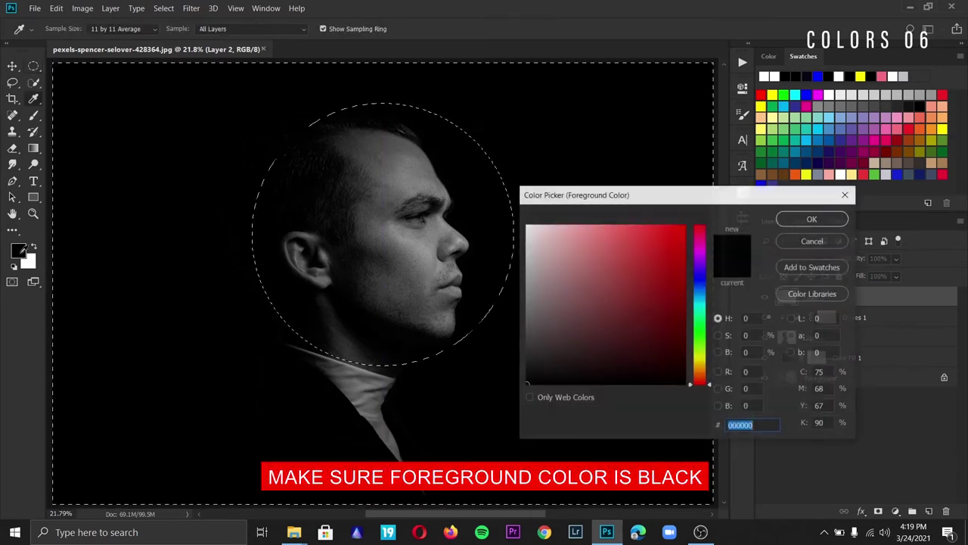
left_click(813, 219)
key("alt+BackSpace")
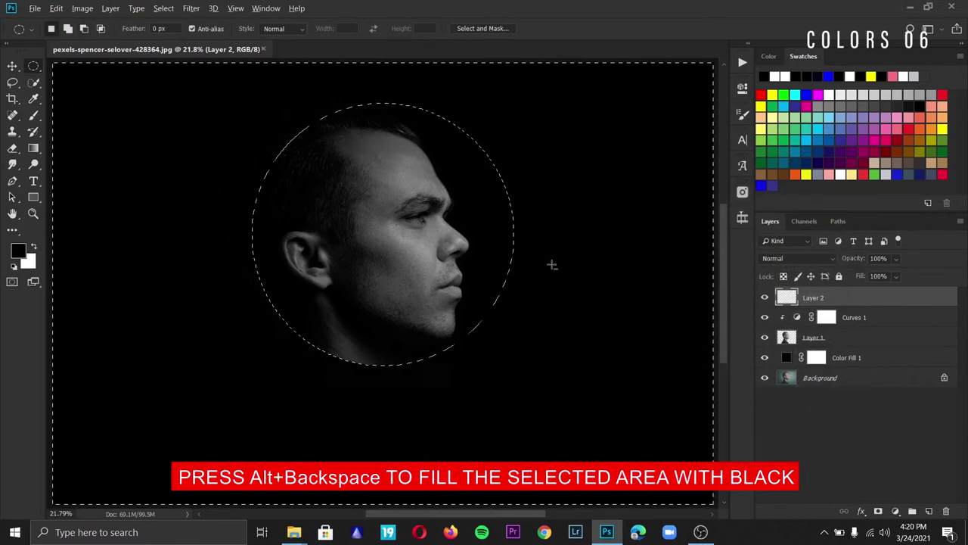
key("ctrl+d")
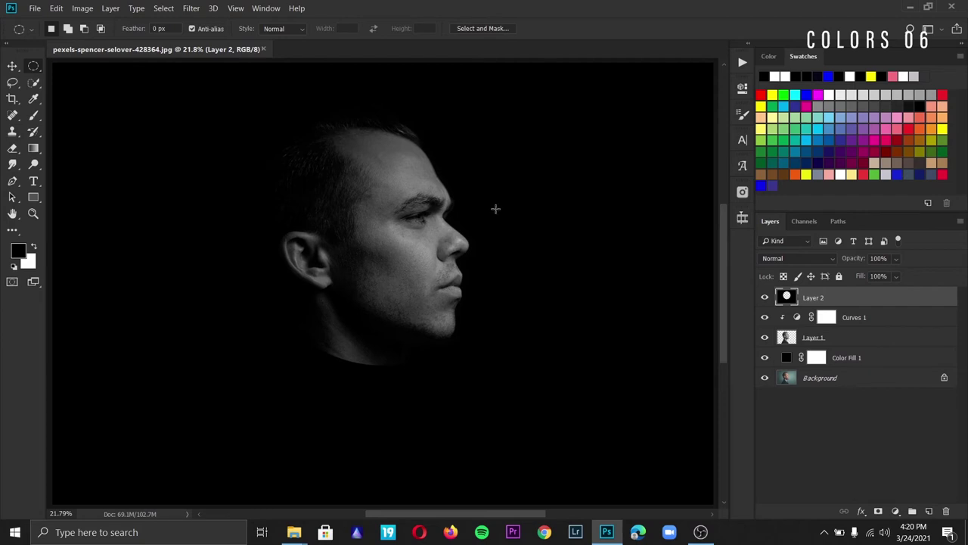
left_click(189, 10)
mouse_move(227, 142)
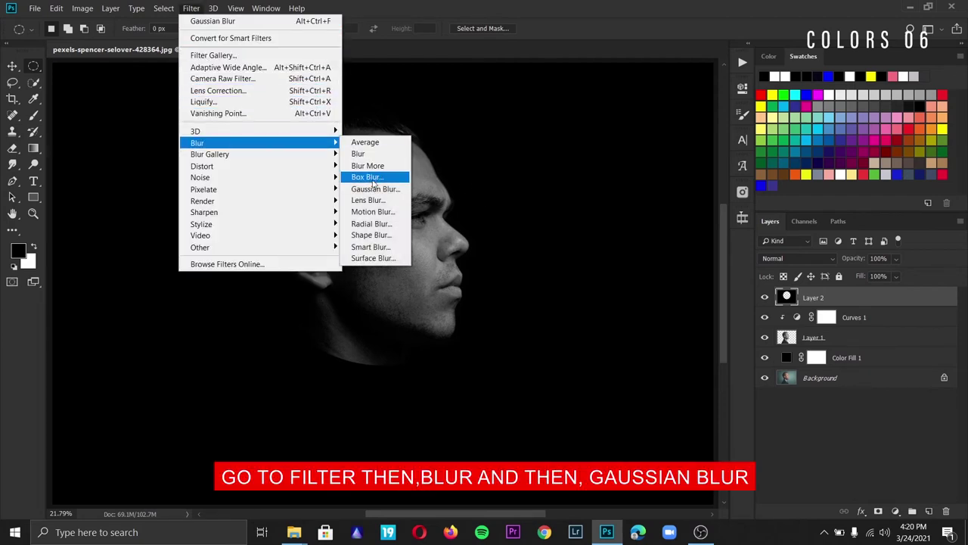
Apply a roughly 263-pixel Gaussian Blur to Layer 2's vignette.
left_click(385, 189)
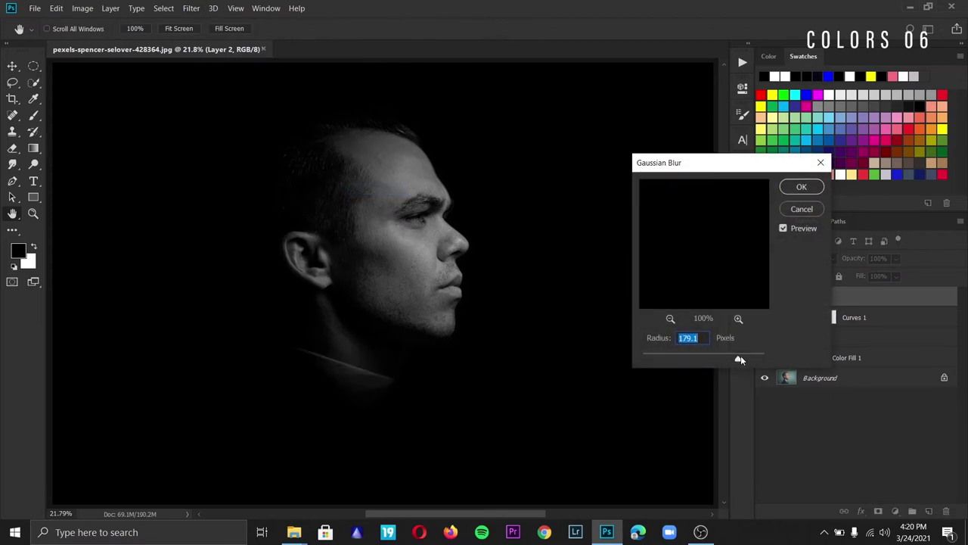
left_click_drag(740, 357, 746, 356)
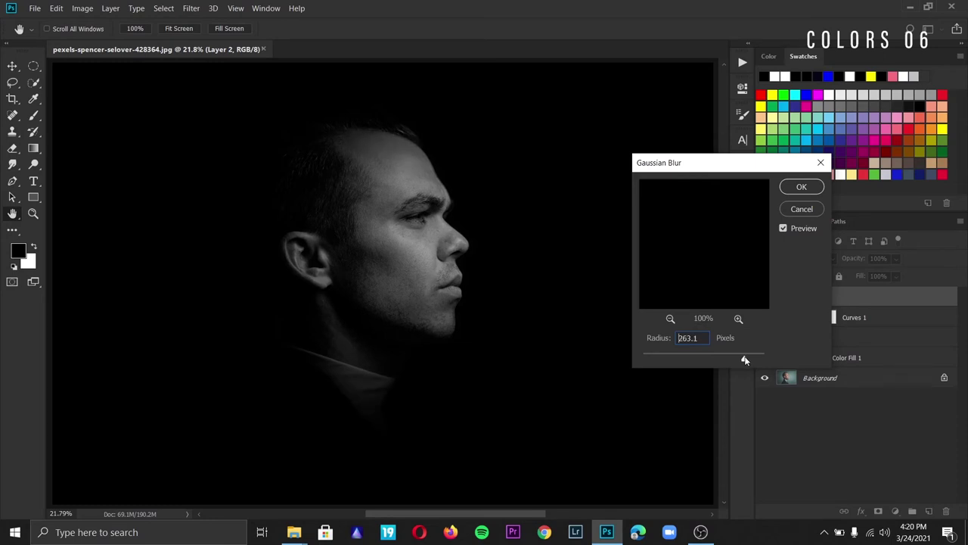
left_click_drag(745, 359, 745, 359)
left_click(790, 190)
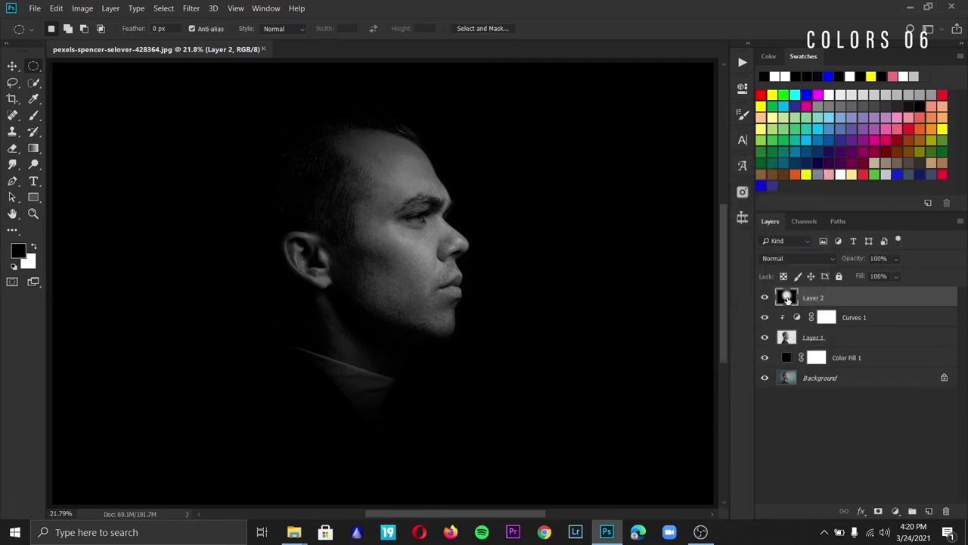
Set up a Soft Round brush, 0% hardness and about 347 px, to darken the collar.
key("b")
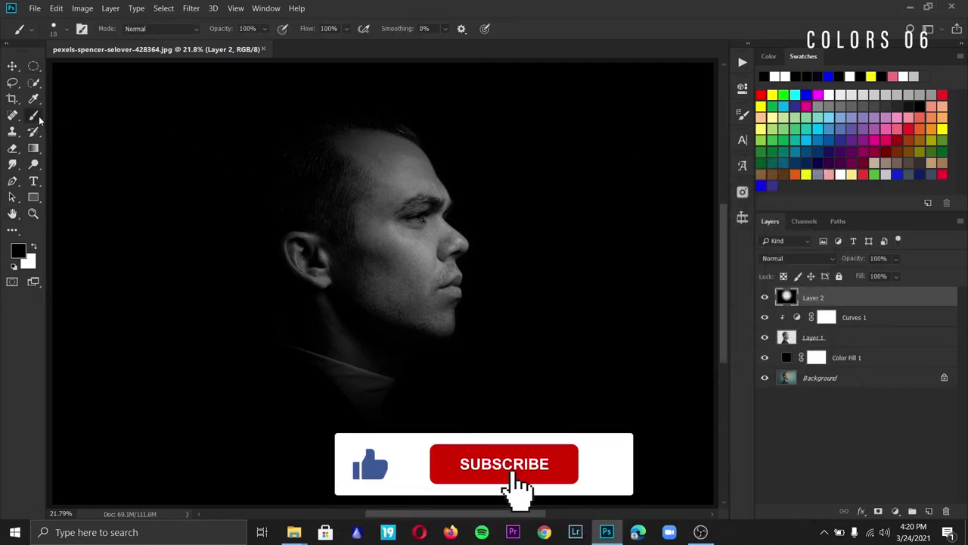
left_click_drag(295, 366, 298, 368)
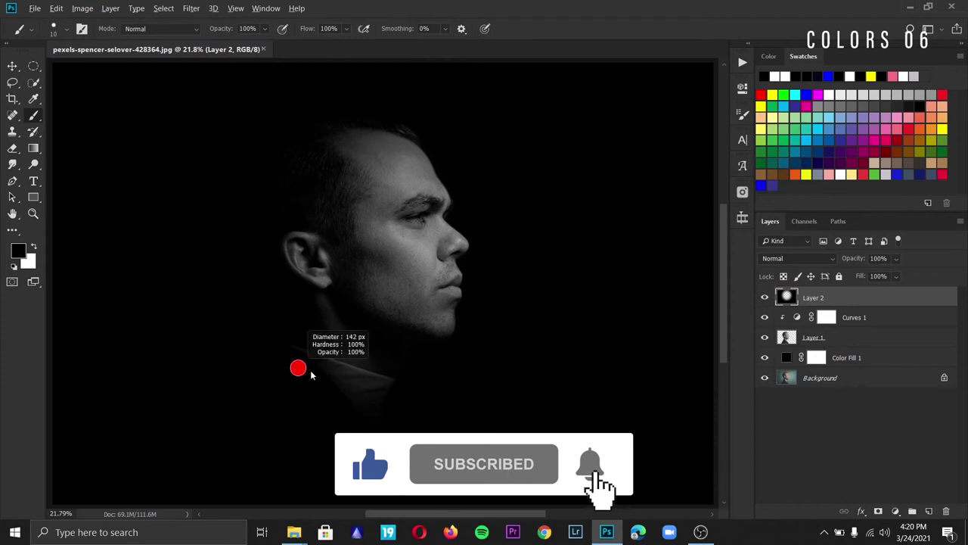
left_click(53, 29)
left_click(89, 151)
left_click(322, 461)
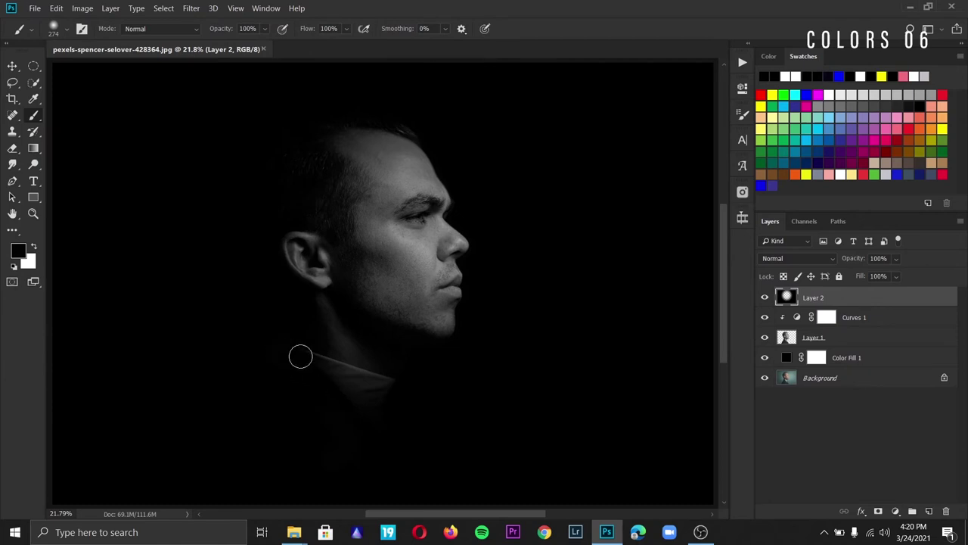
mouse_move(297, 362)
left_mouse_down()
mouse_move(395, 406)
mouse_move(315, 363)
mouse_move(405, 401)
mouse_move(463, 399)
left_mouse_up()
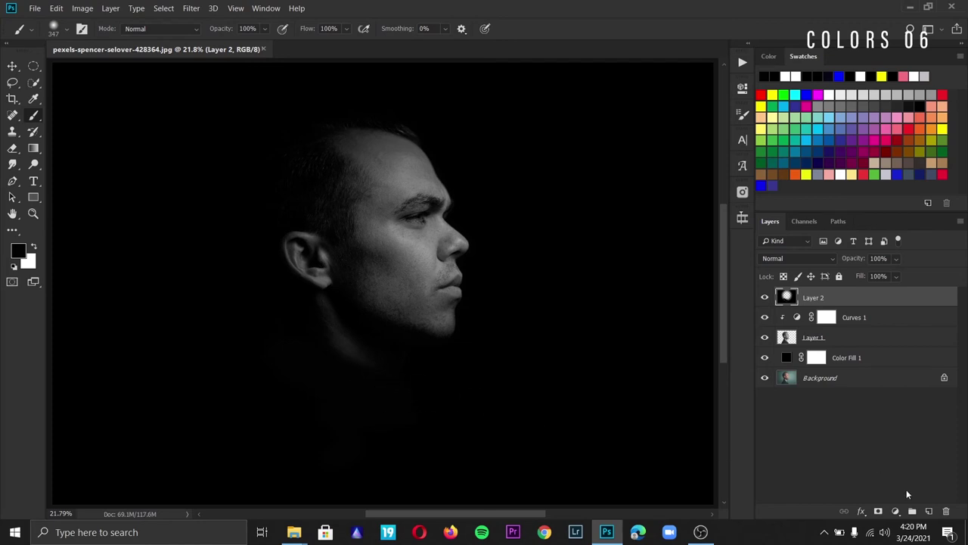
Add a Gradient Map layer using the default black-to-white gradient.
left_click(895, 512)
left_click(922, 490)
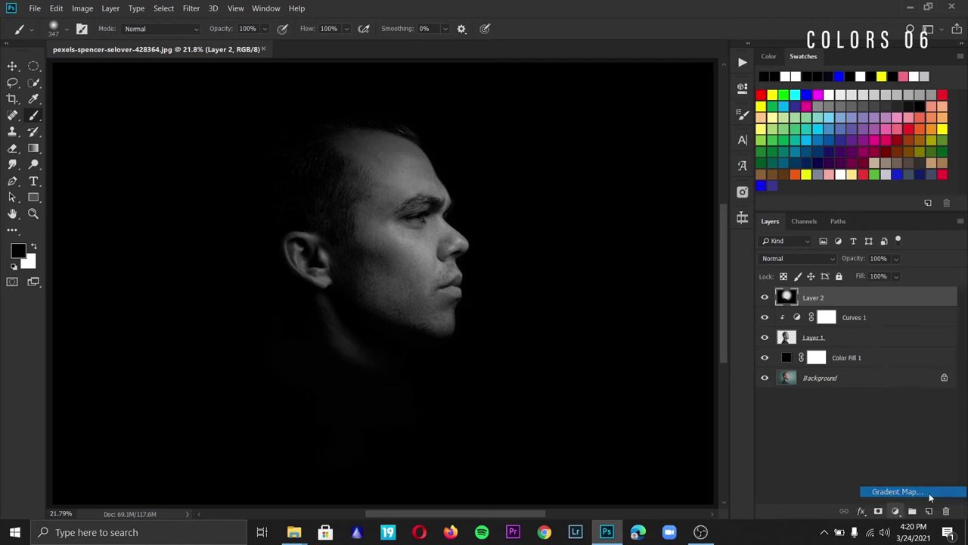
left_click(627, 129)
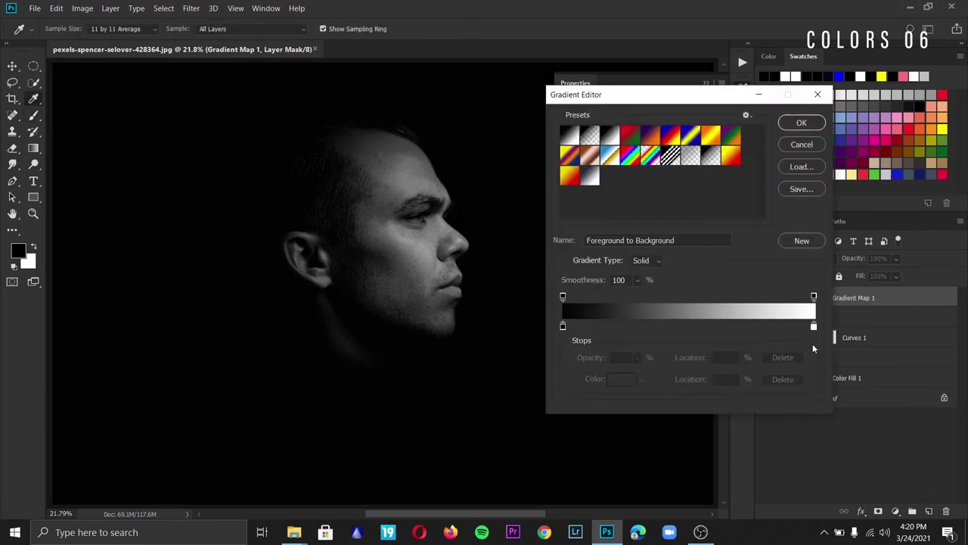
left_click(804, 125)
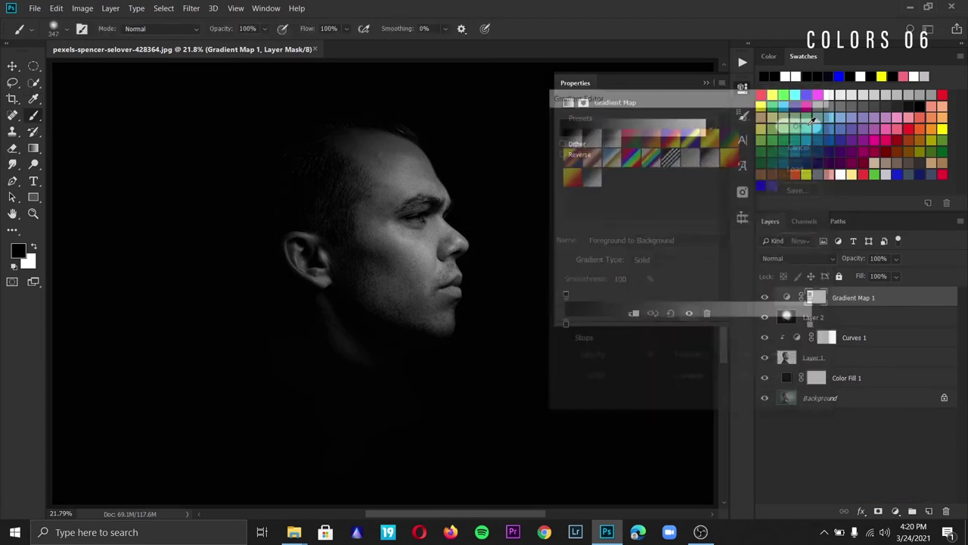
left_click(706, 83)
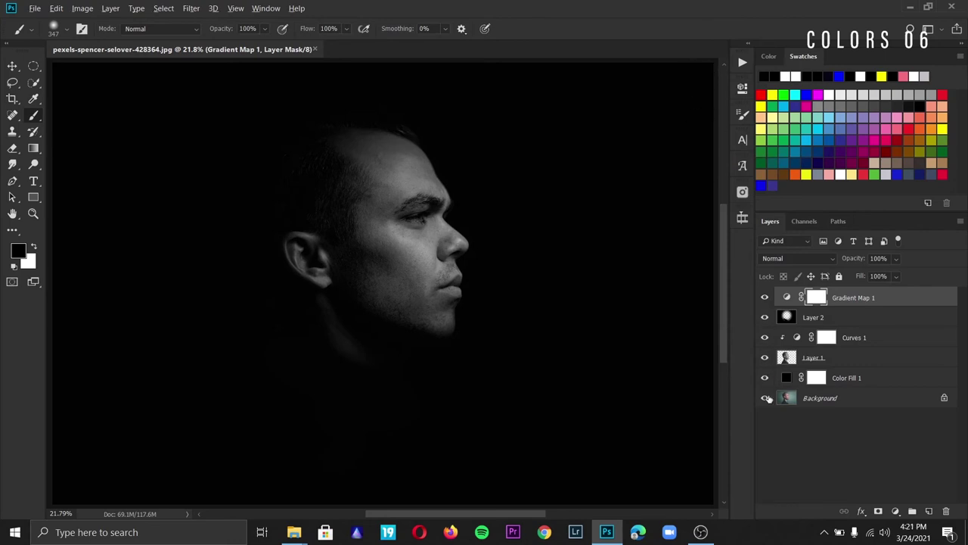
Toggle between the original Background alone and the full spotlight edit to compare.
left_click(766, 398, "alt")
left_click(766, 398, "alt")
left_click(766, 398, "alt")
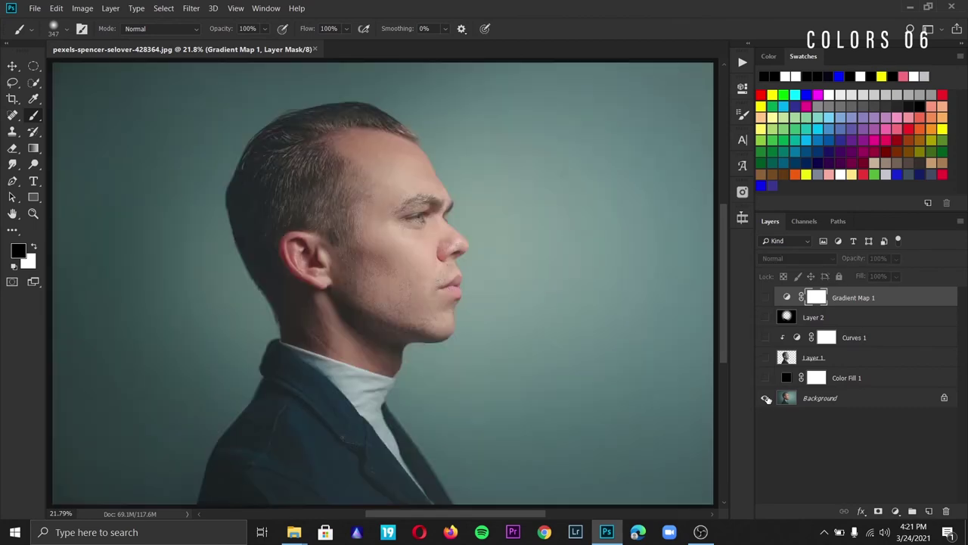
left_click(766, 398, "alt")
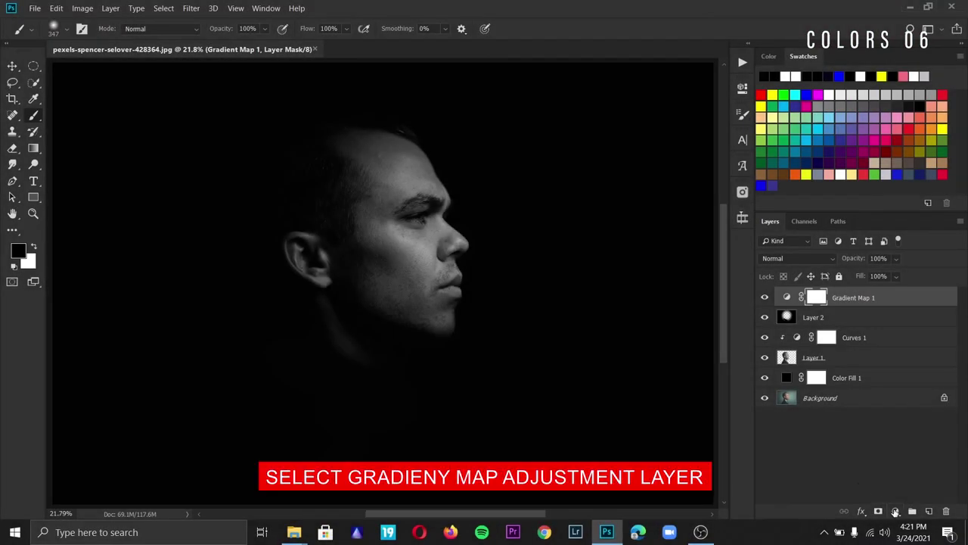
Add a second Gradient Map and keep its left gradient stop black.
left_click(893, 511)
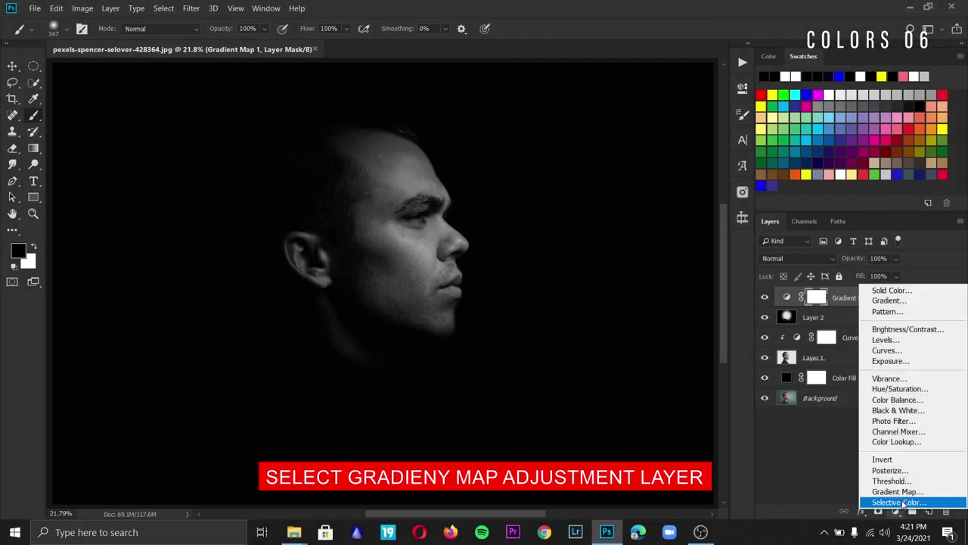
left_click(895, 492)
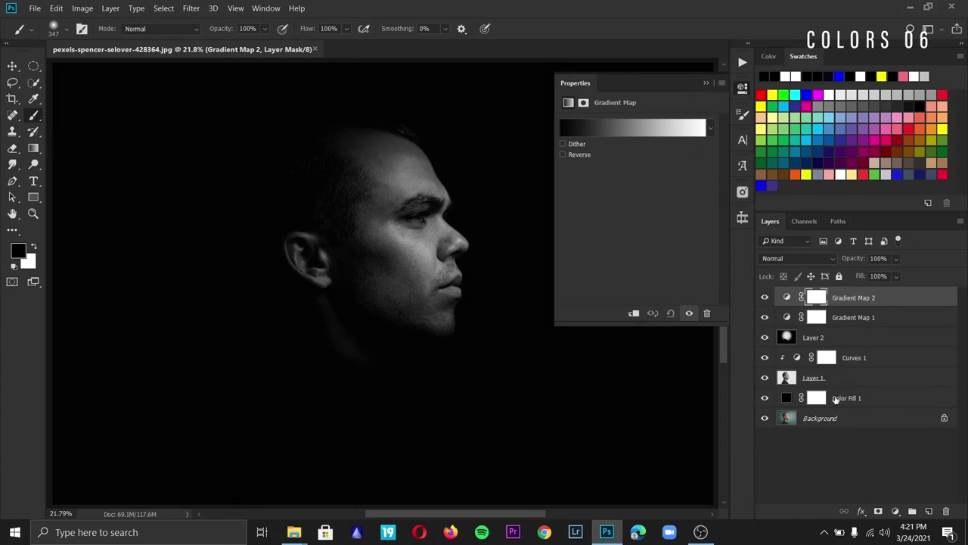
left_click(671, 130)
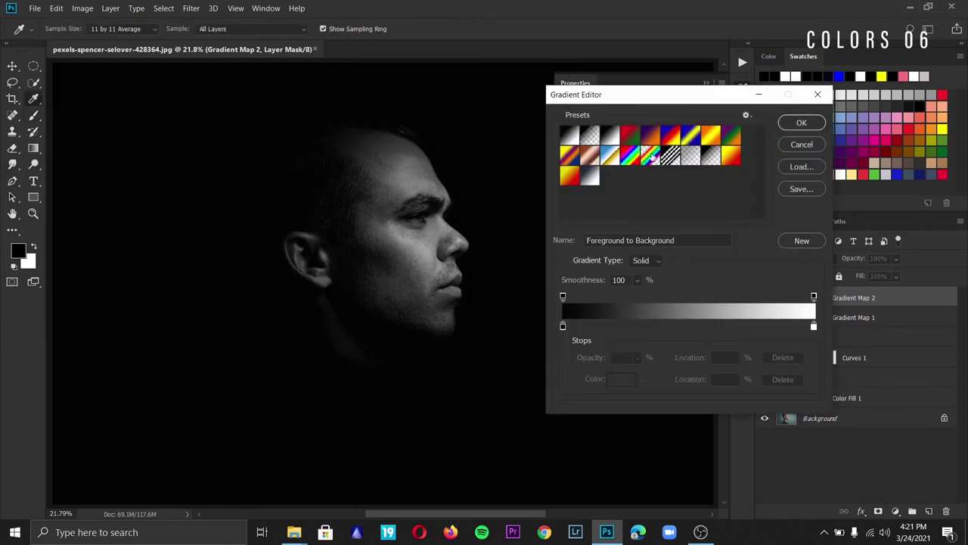
left_click(562, 326)
left_click(622, 379)
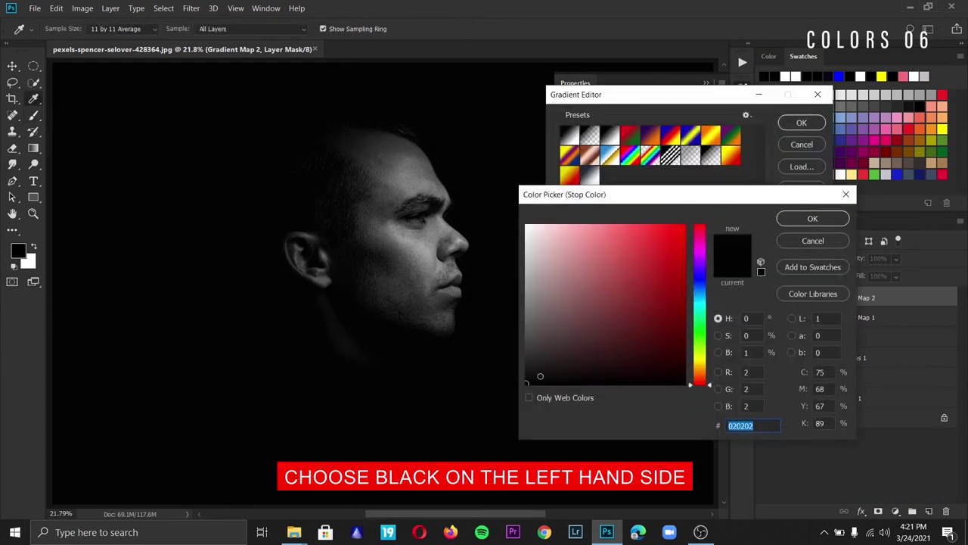
left_click(791, 218)
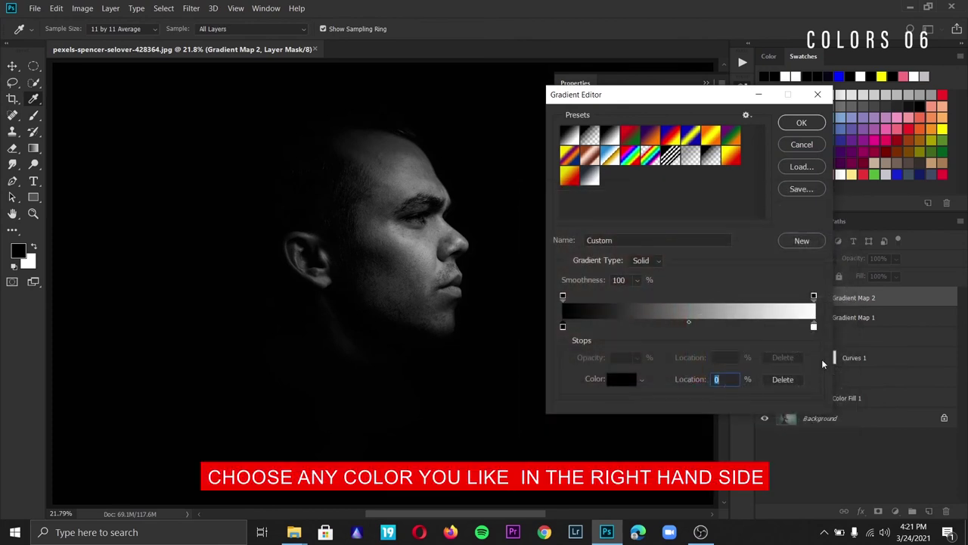
Set the right gradient stop to blue 0600ff and accept the gradient.
left_click(814, 327)
left_click(617, 380)
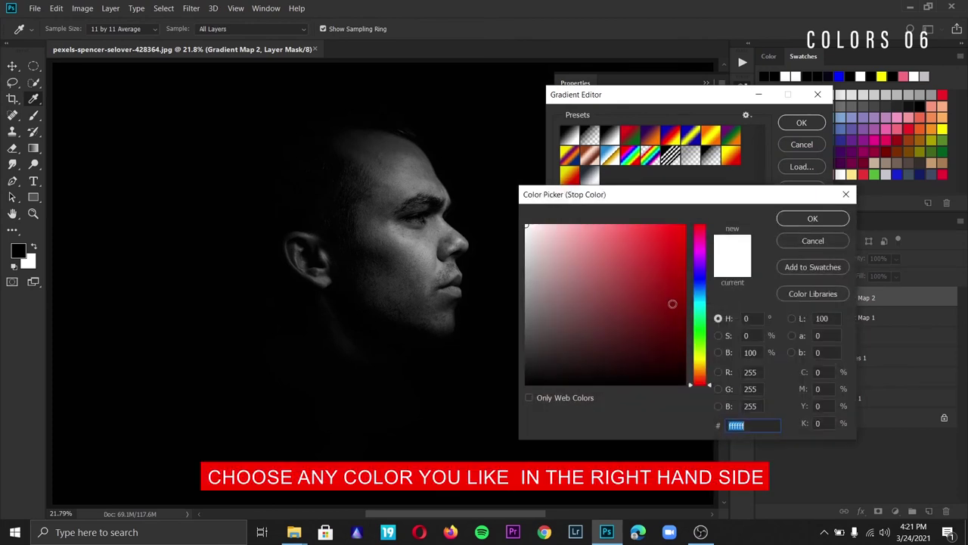
left_click(698, 275)
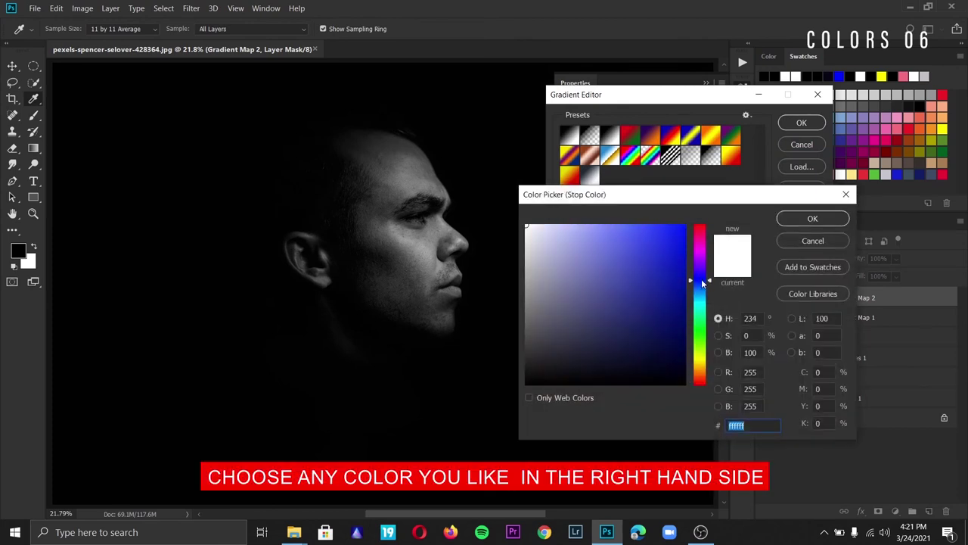
left_click_drag(664, 255, 684, 226)
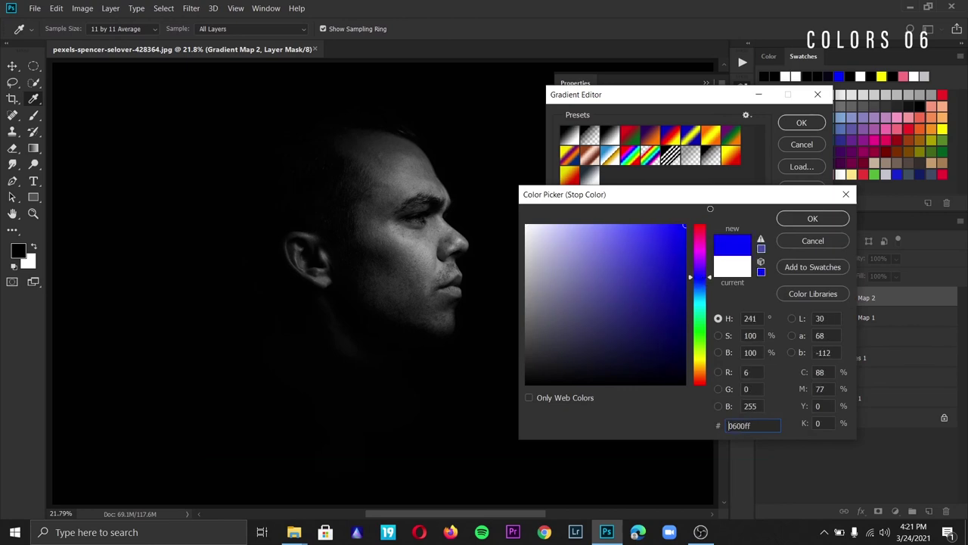
left_click(801, 217)
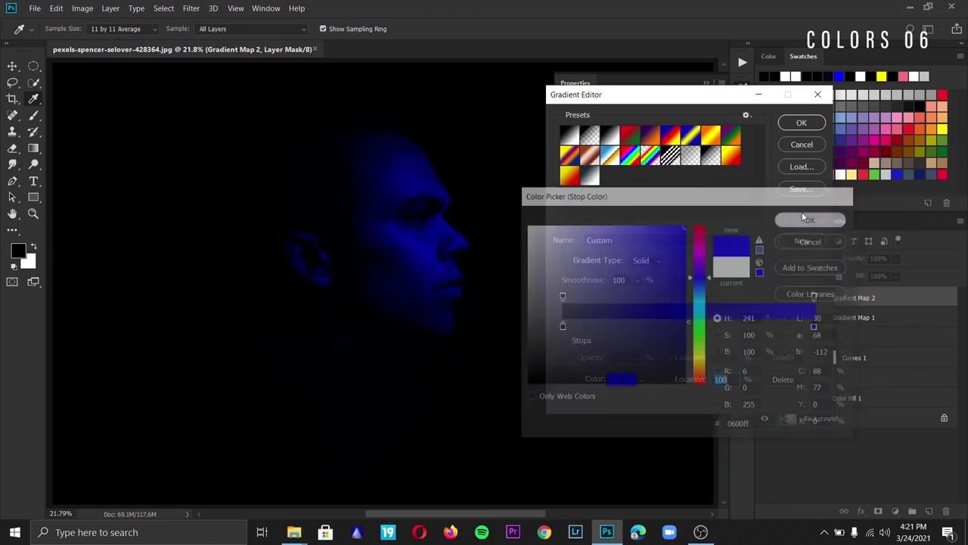
left_click(795, 124)
left_click(707, 83)
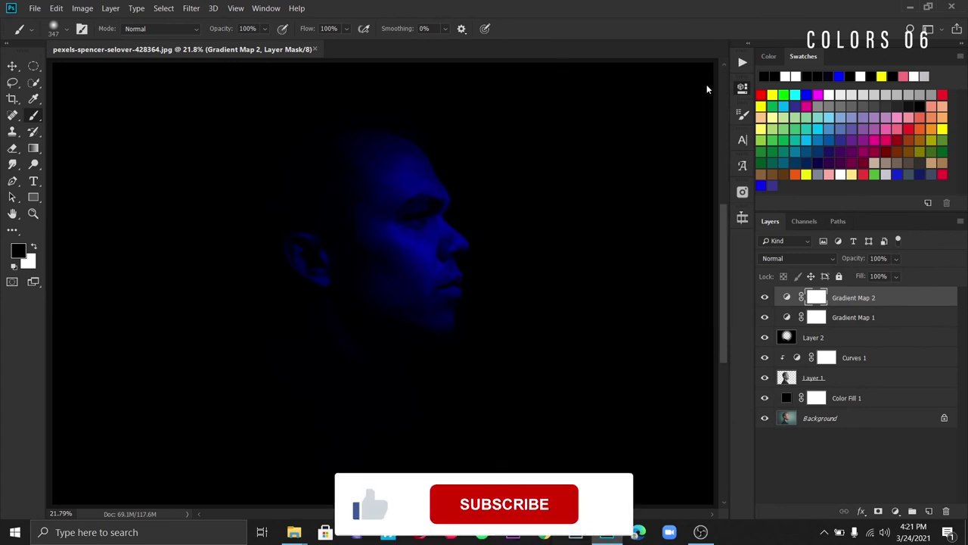
key("b")
left_click(765, 419, "alt")
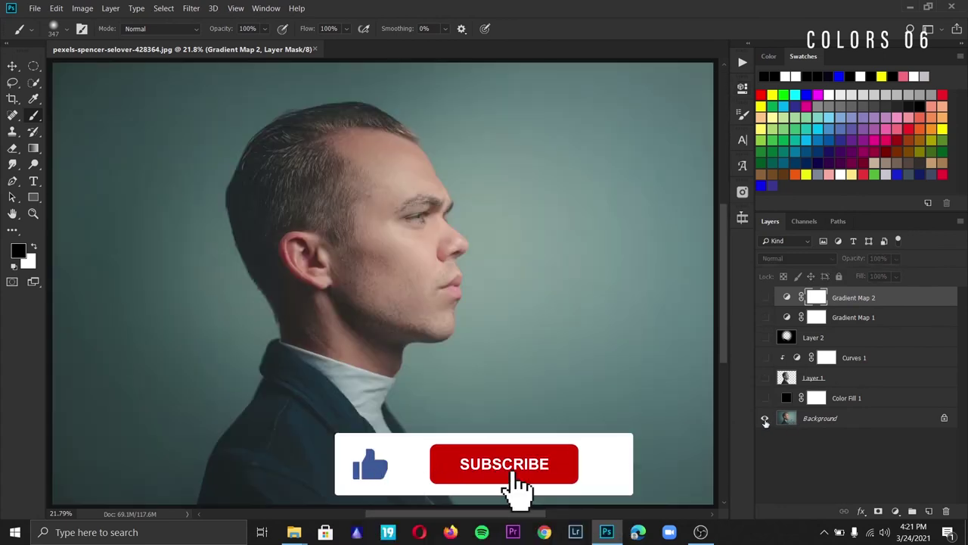
left_click(765, 418, "alt")
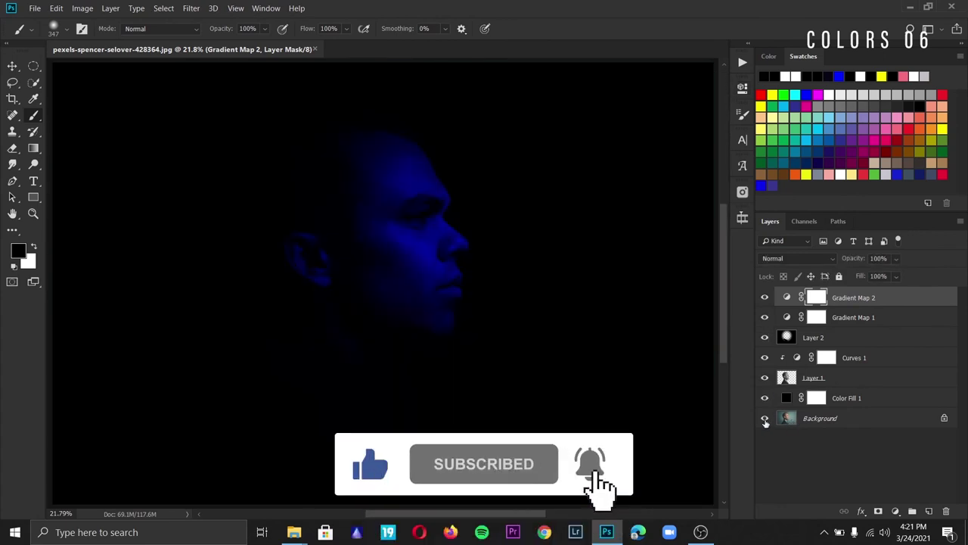
left_click(765, 418, "alt")
left_click(765, 420, "alt")
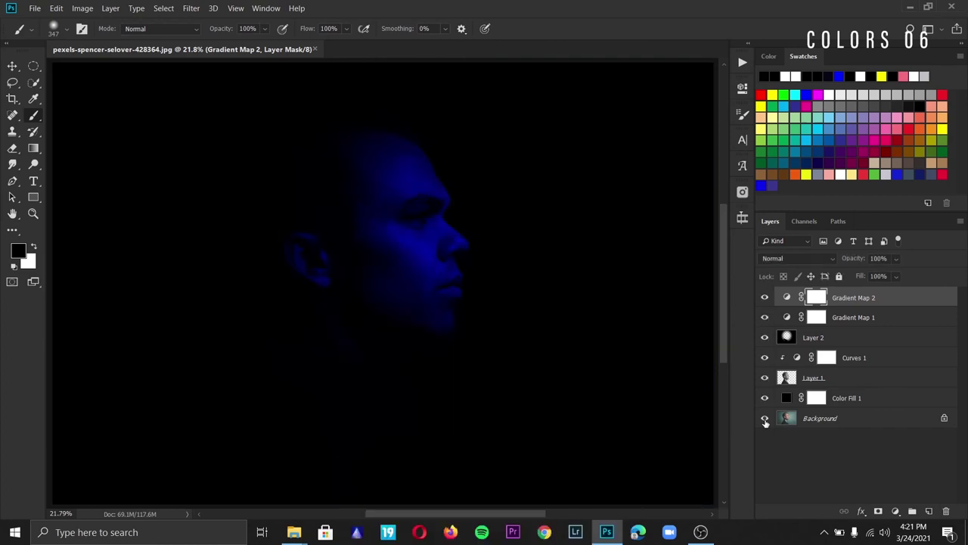